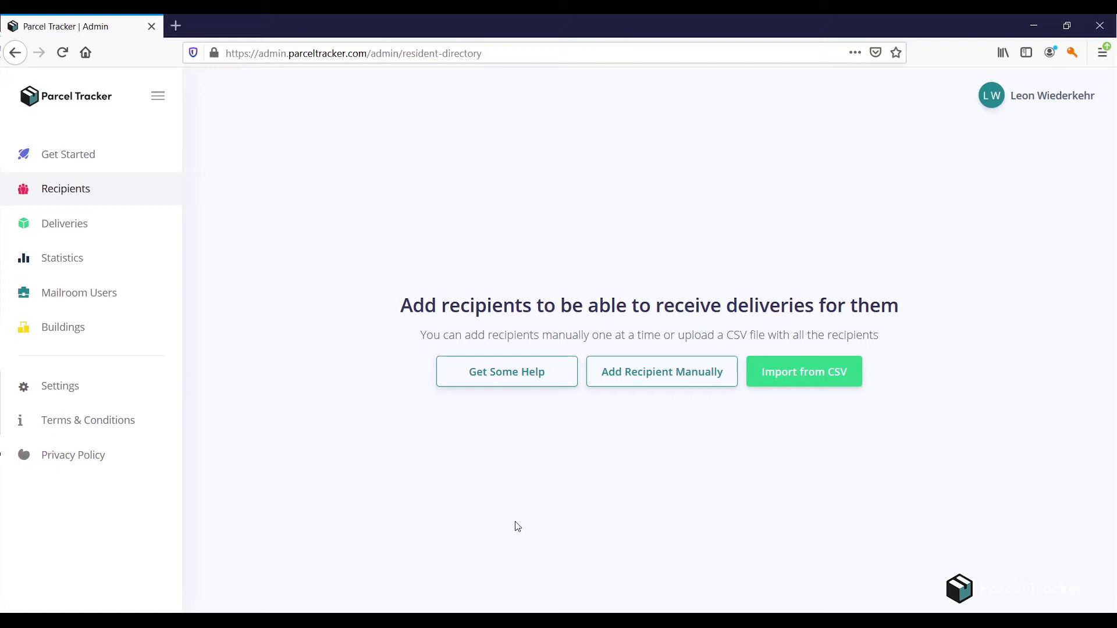
- Open the recipient CSV uploader and check the Resident List.csv headers: First Name, Last Name, E-Mail, Flat
click(825, 376)
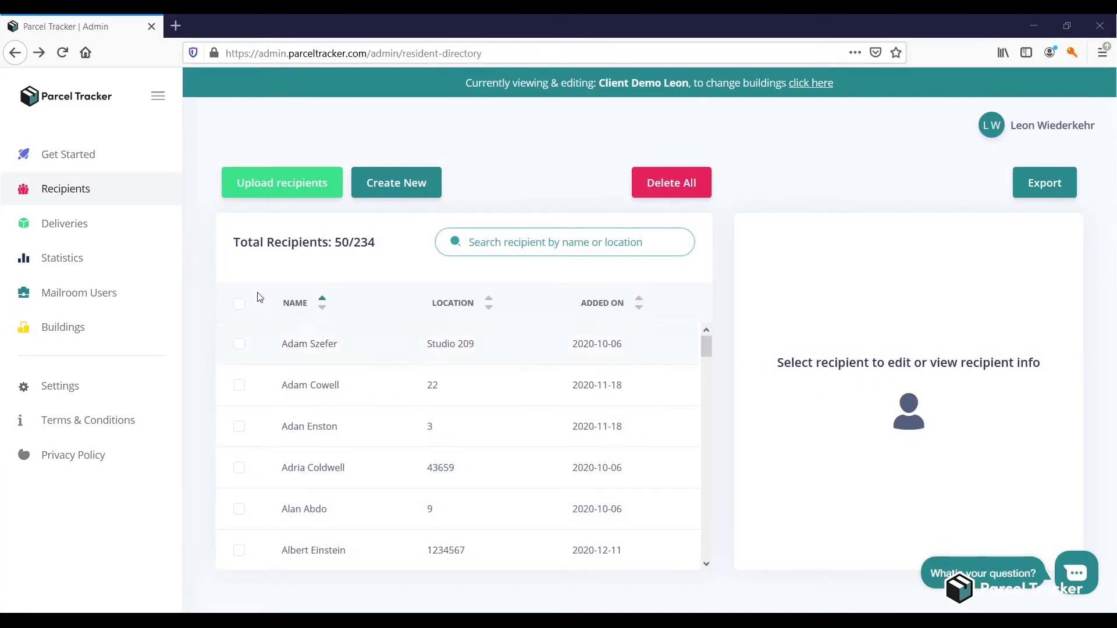
click(292, 185)
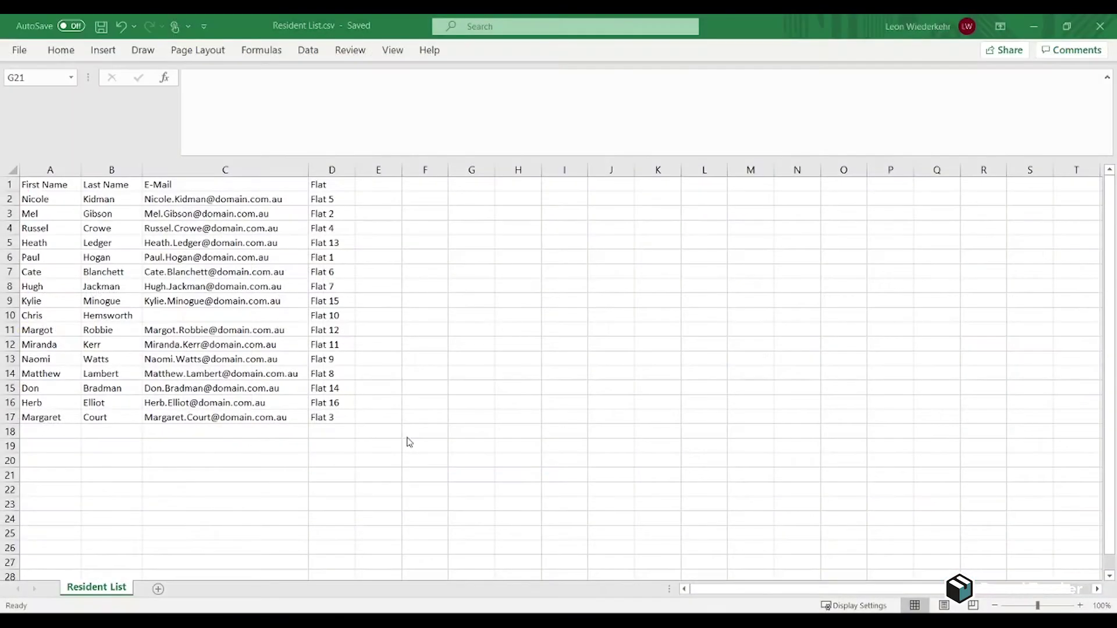
click(52, 186)
click(113, 185)
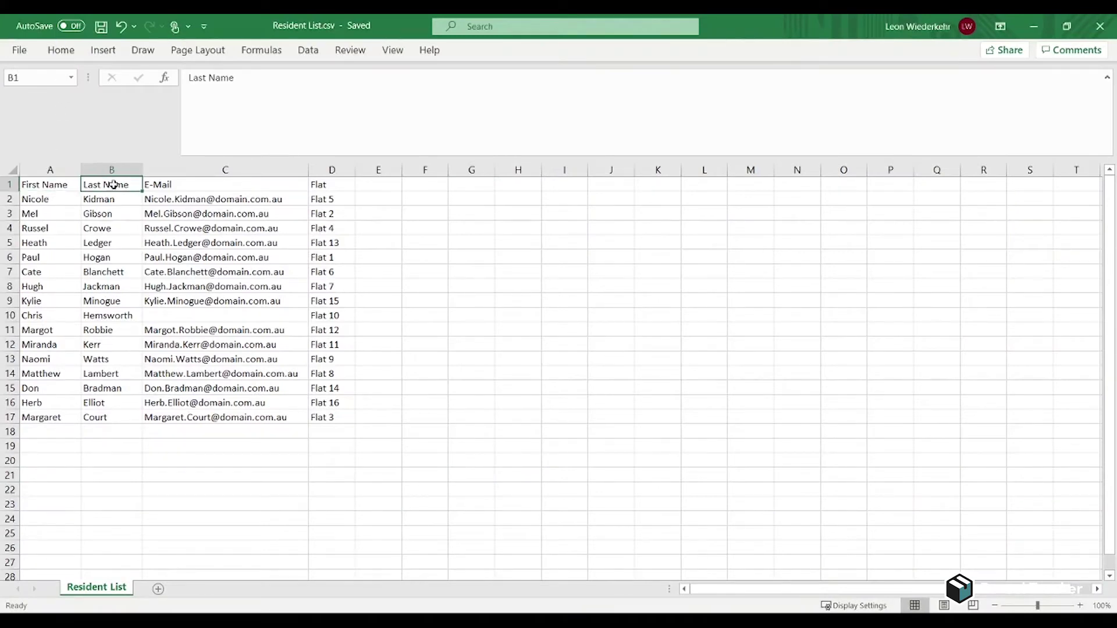
click(220, 184)
click(328, 191)
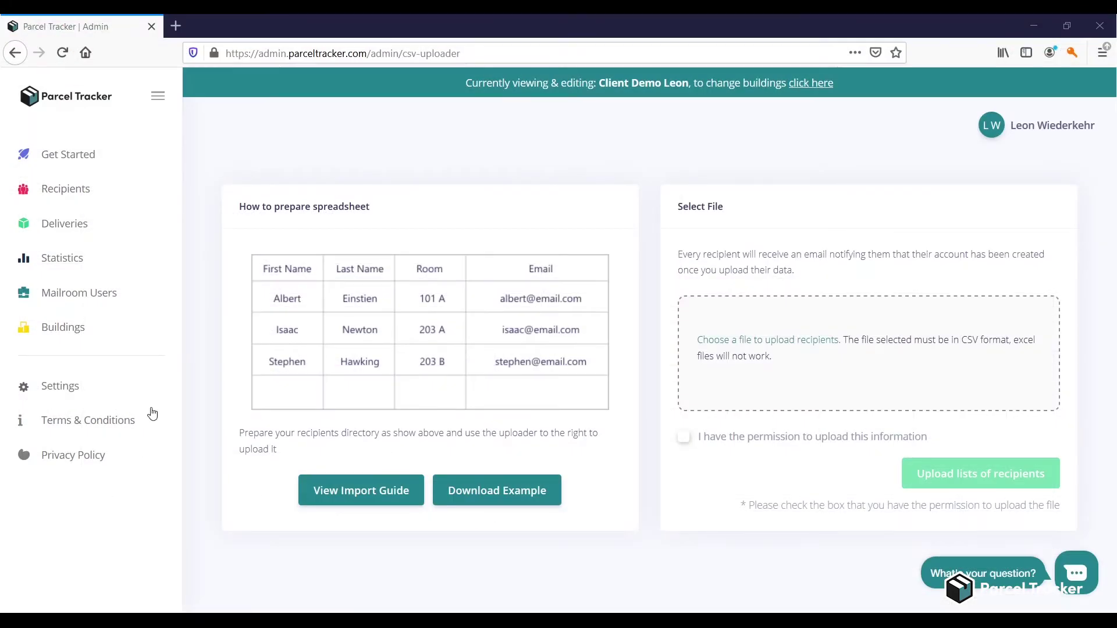
- Cancel the example template download and drop Resident List.csv into the upload area
click(536, 501)
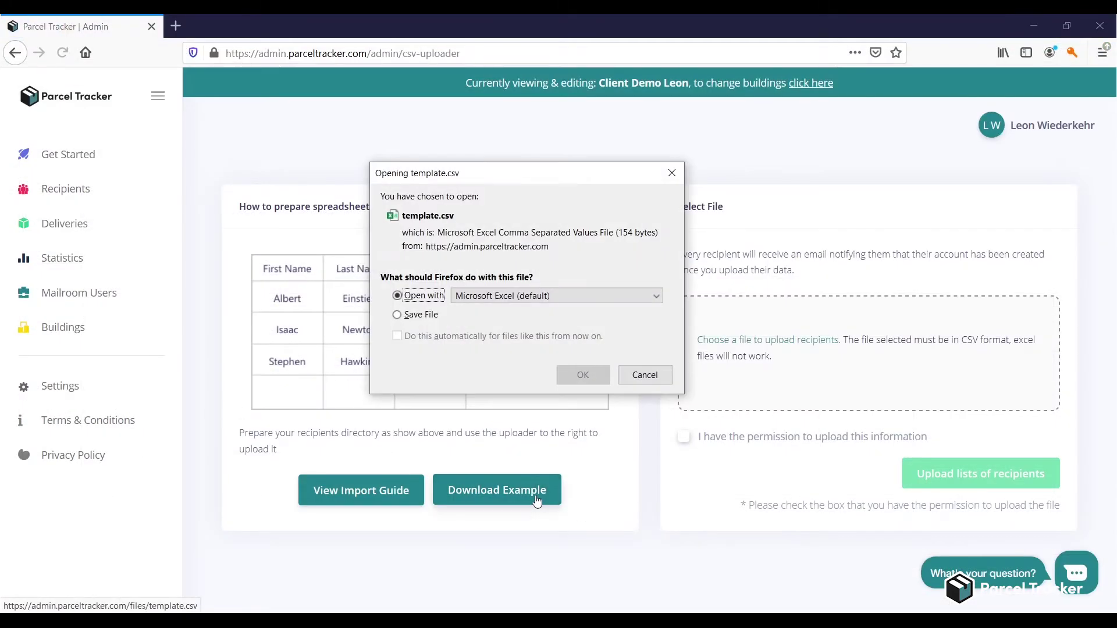
click(643, 377)
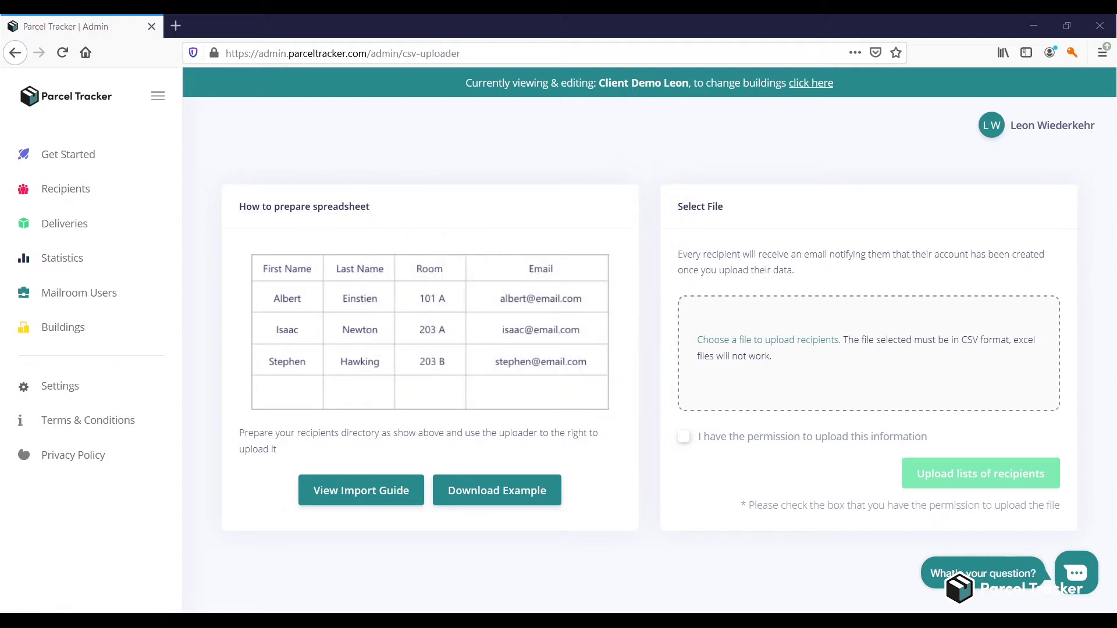
drag(174, 349, 750, 361)
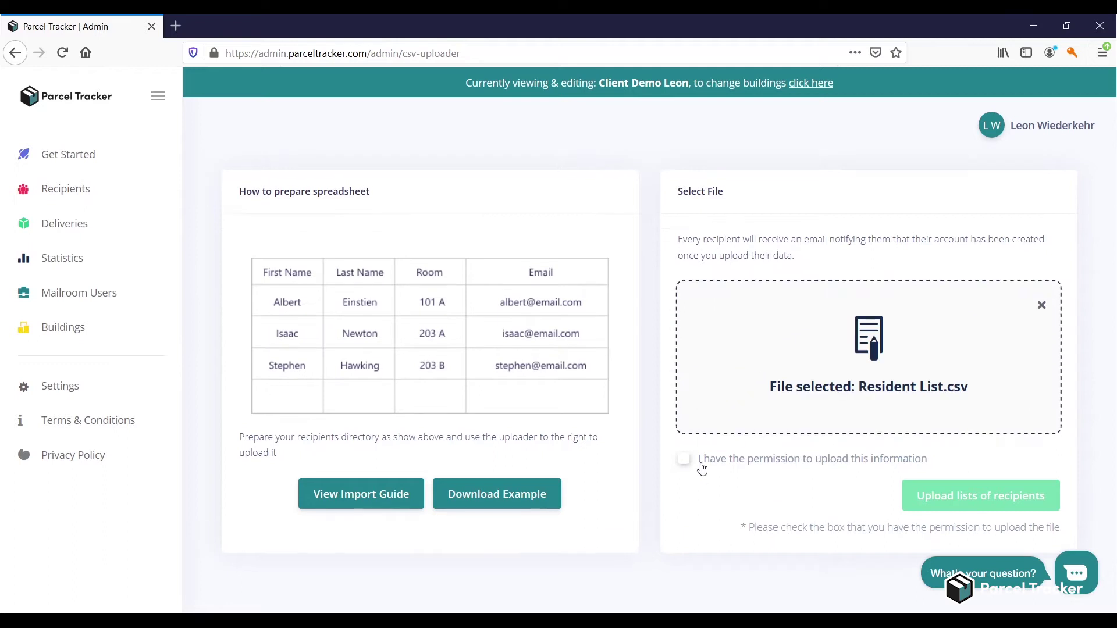
- Confirm permission to upload the data and send Resident List.csv on to column matching
click(701, 463)
click(947, 498)
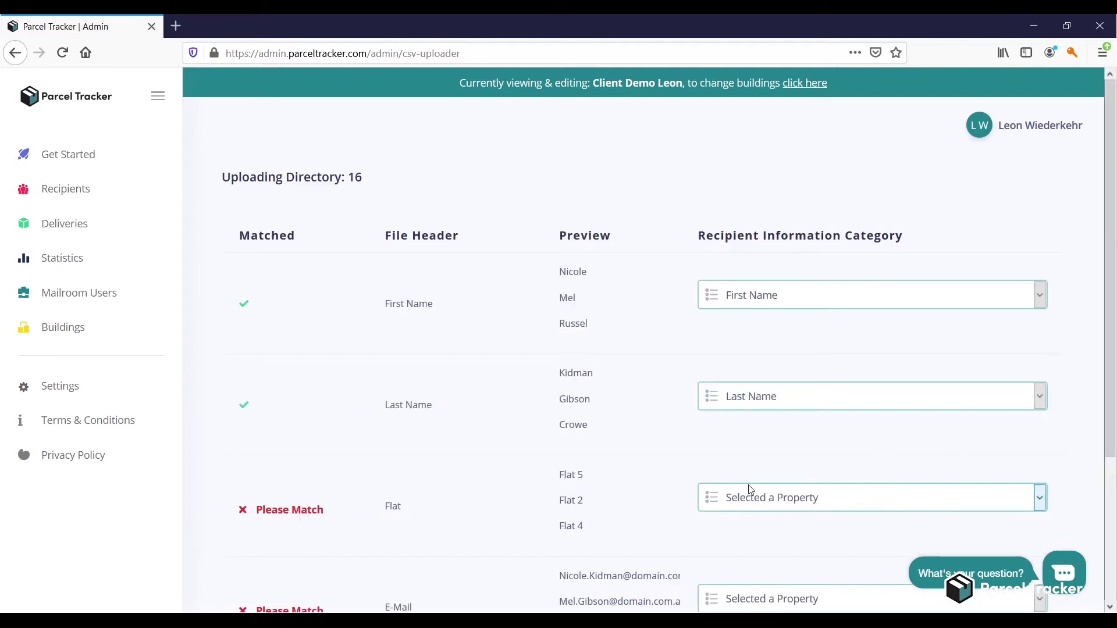
scroll(750, 490, down, 3)
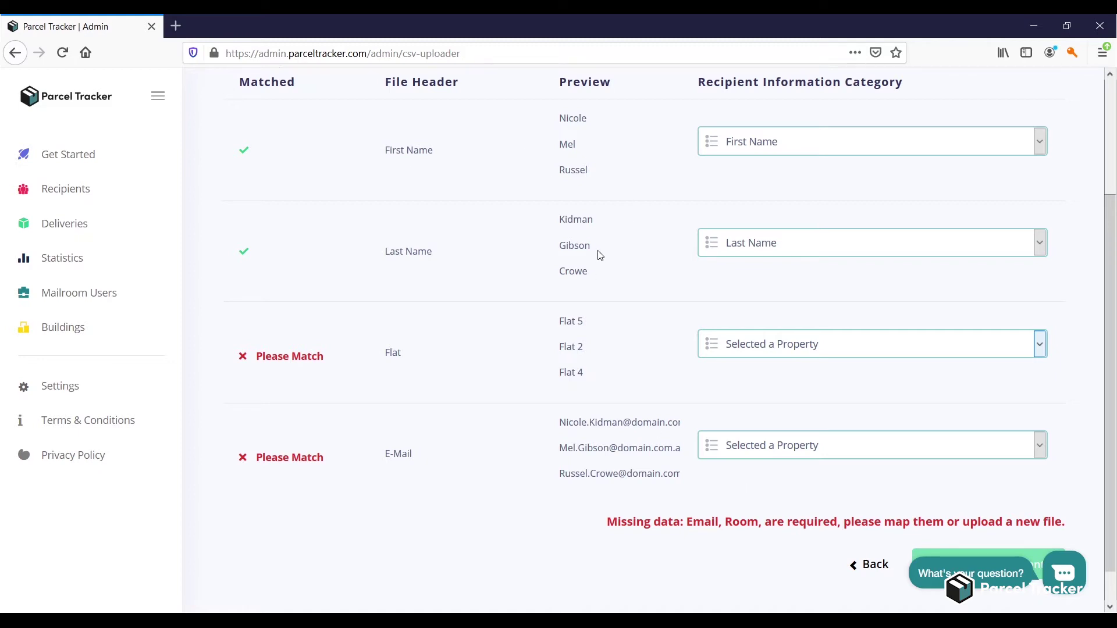
- Map the E-Mail column to Email and Flat to Room, then validate the 16 recipients
click(762, 449)
click(765, 382)
click(768, 353)
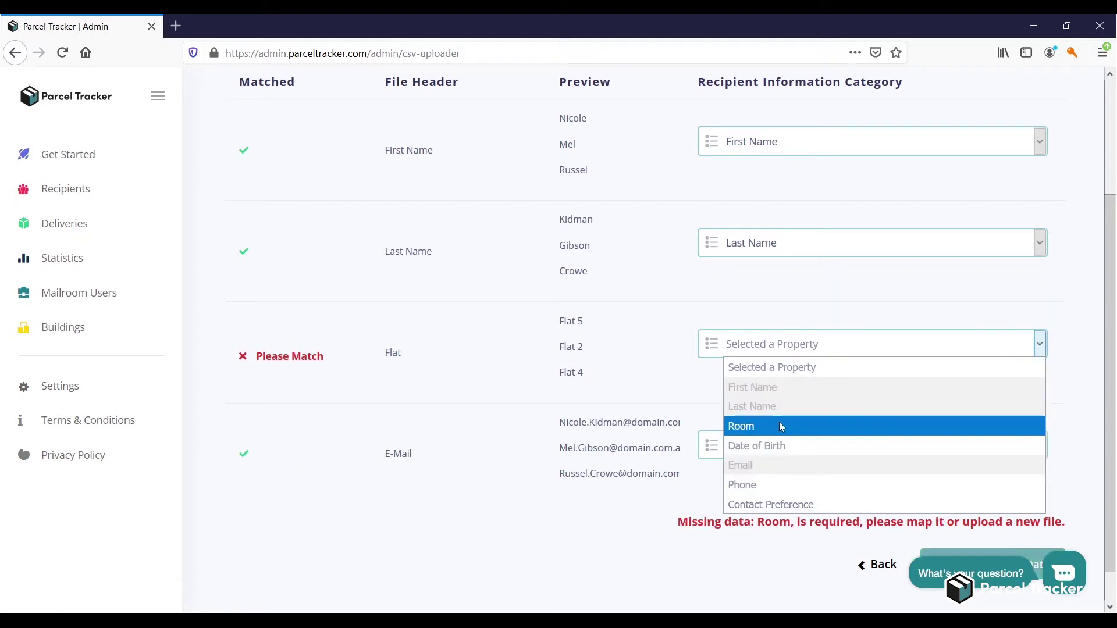
click(780, 424)
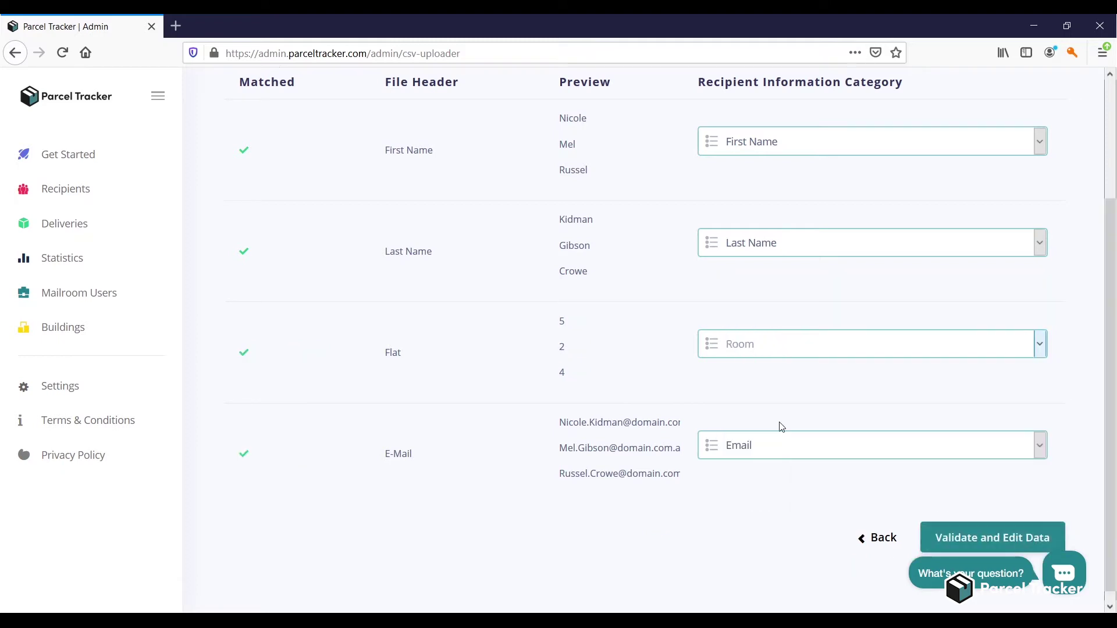
click(957, 538)
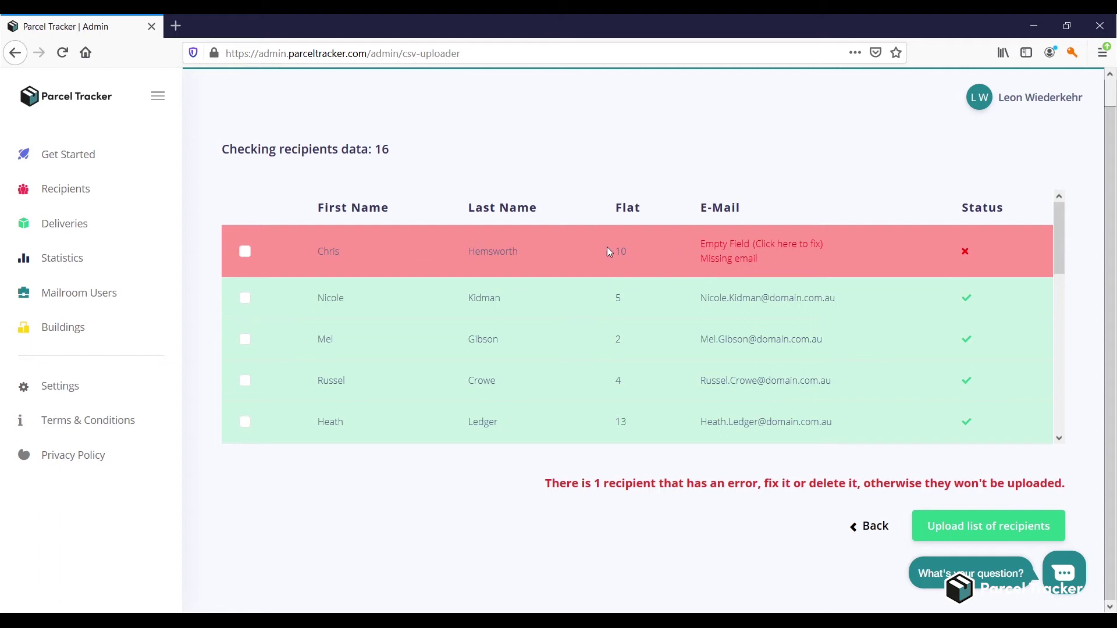
- Delete the recipient missing an email, then upload the remaining 15 recipients and finish
click(244, 253)
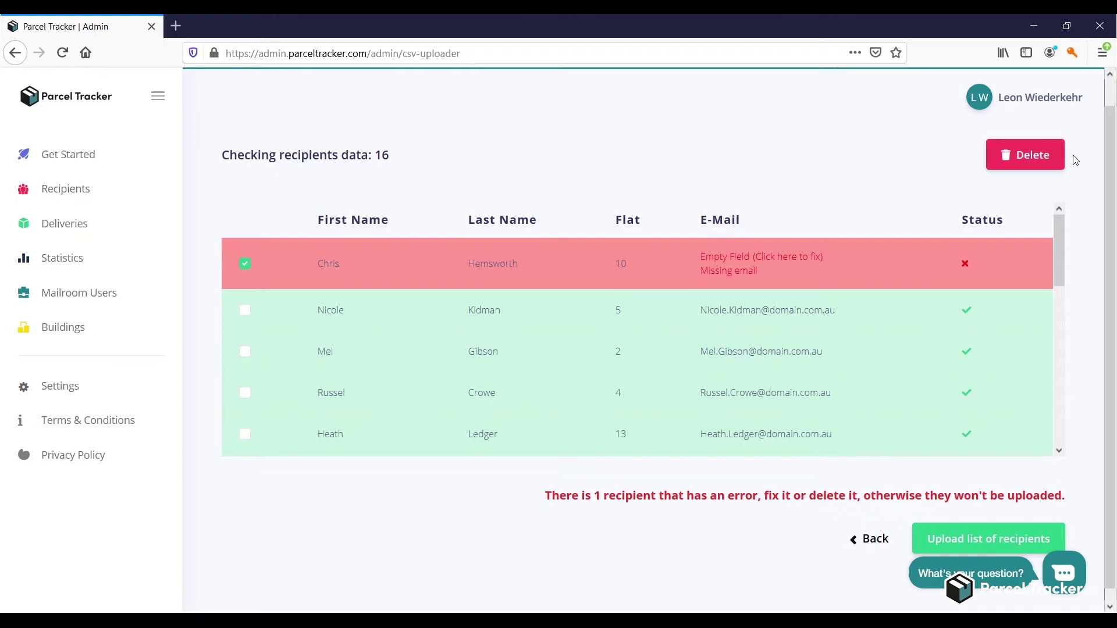
click(756, 257)
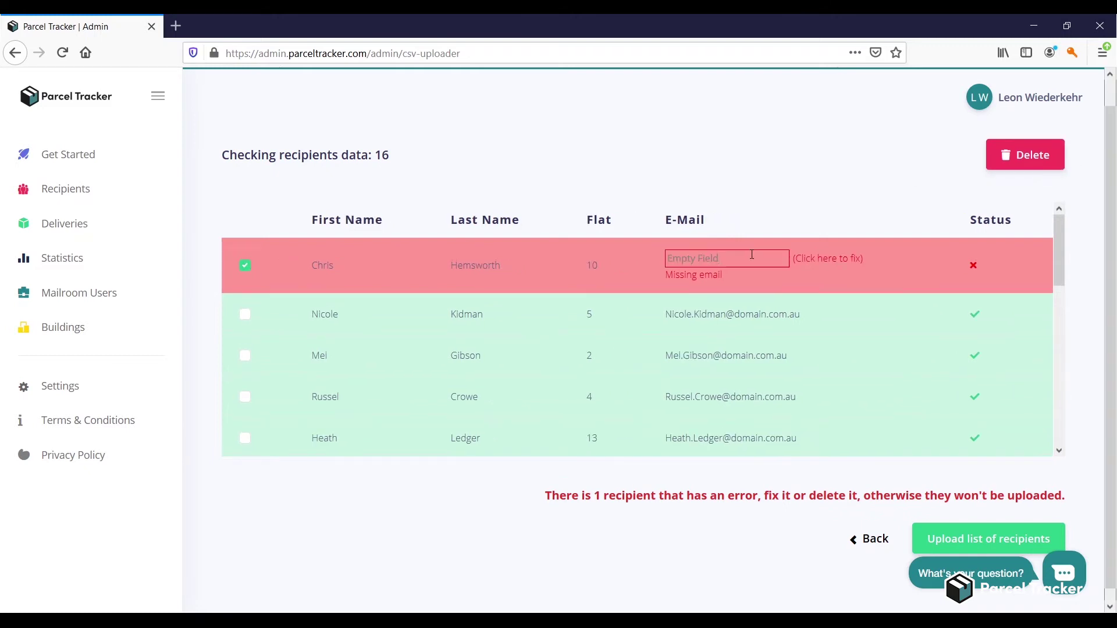
click(1052, 165)
click(568, 432)
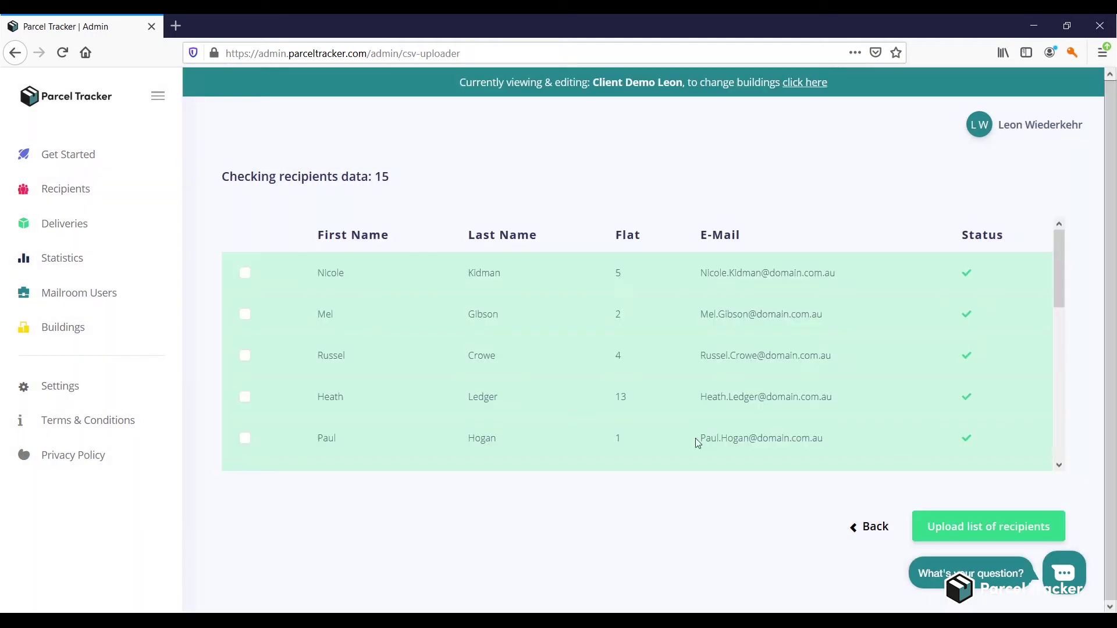
click(980, 529)
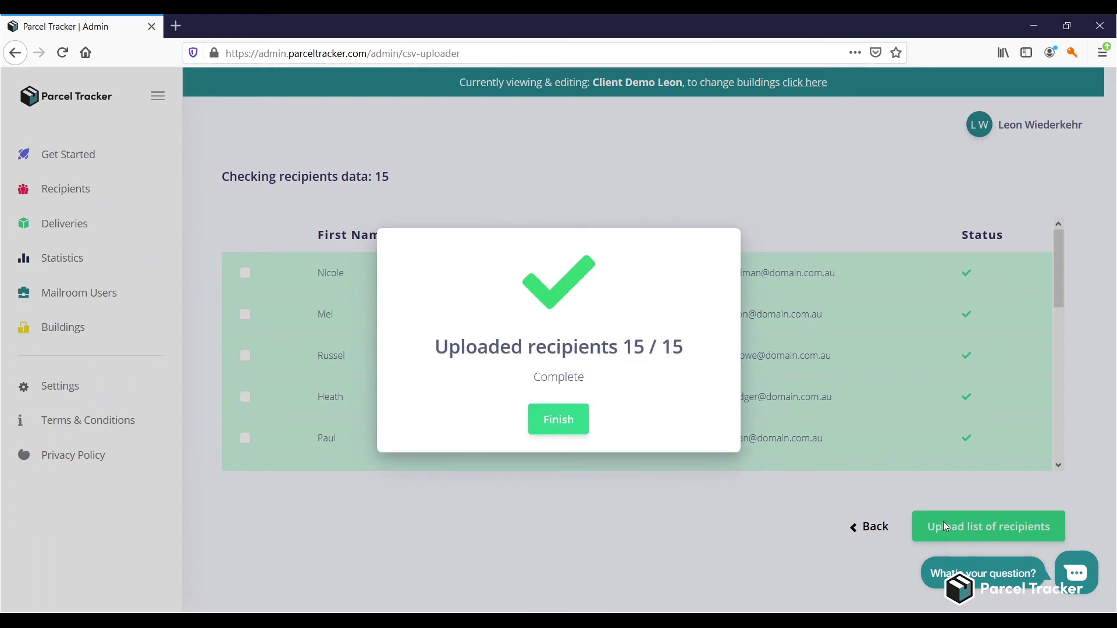
click(549, 419)
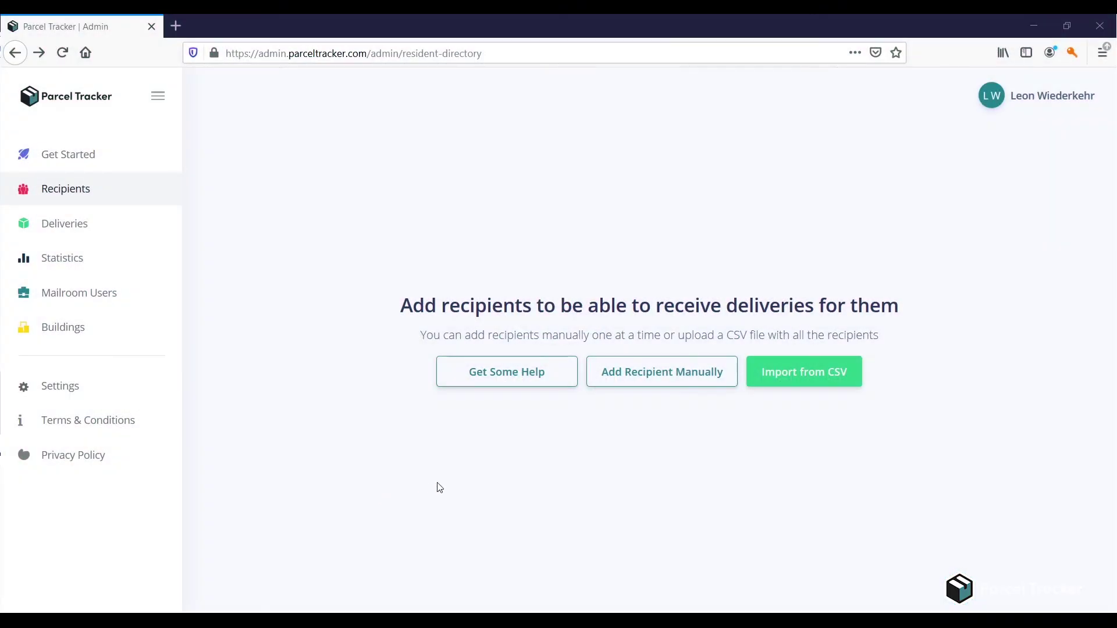
- Start a new recipient and enter their e-mail address, first name and last name
click(617, 381)
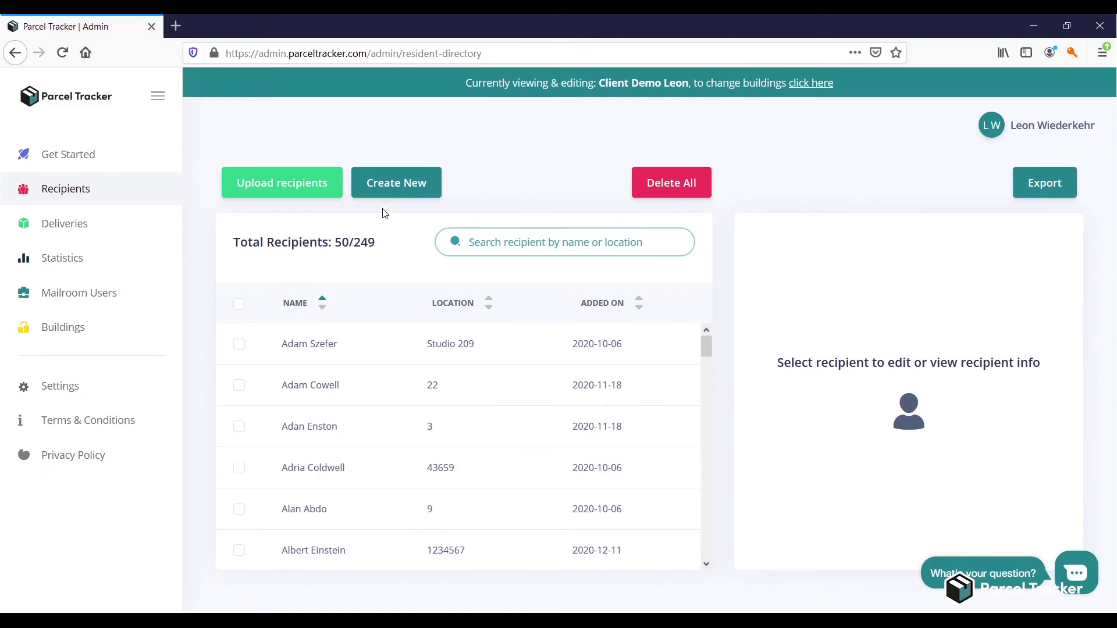
click(401, 182)
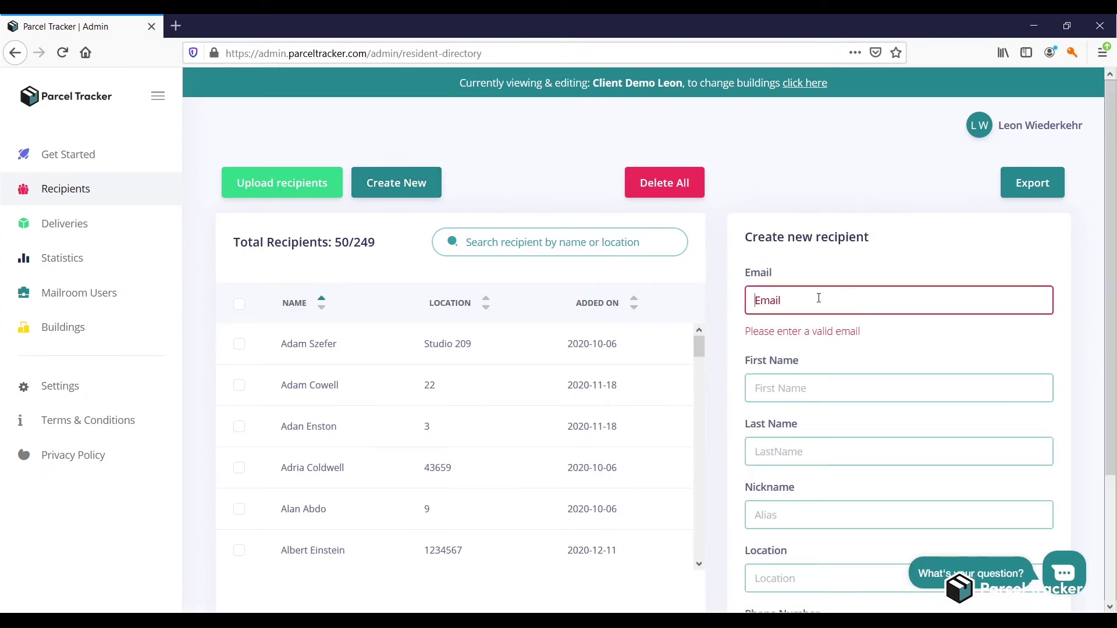
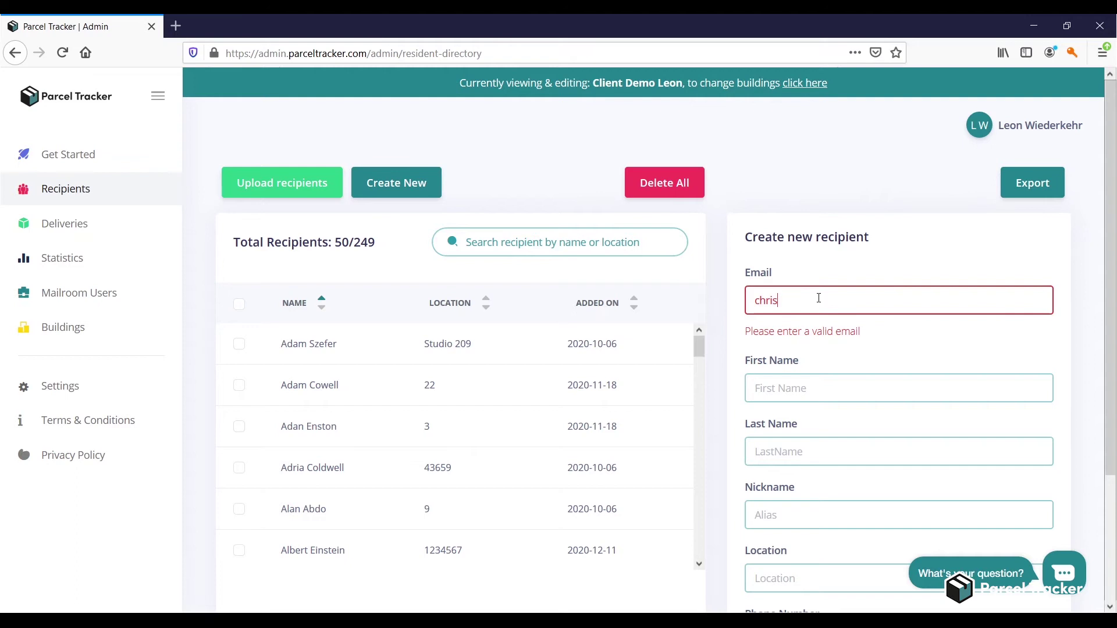
key(Tab)
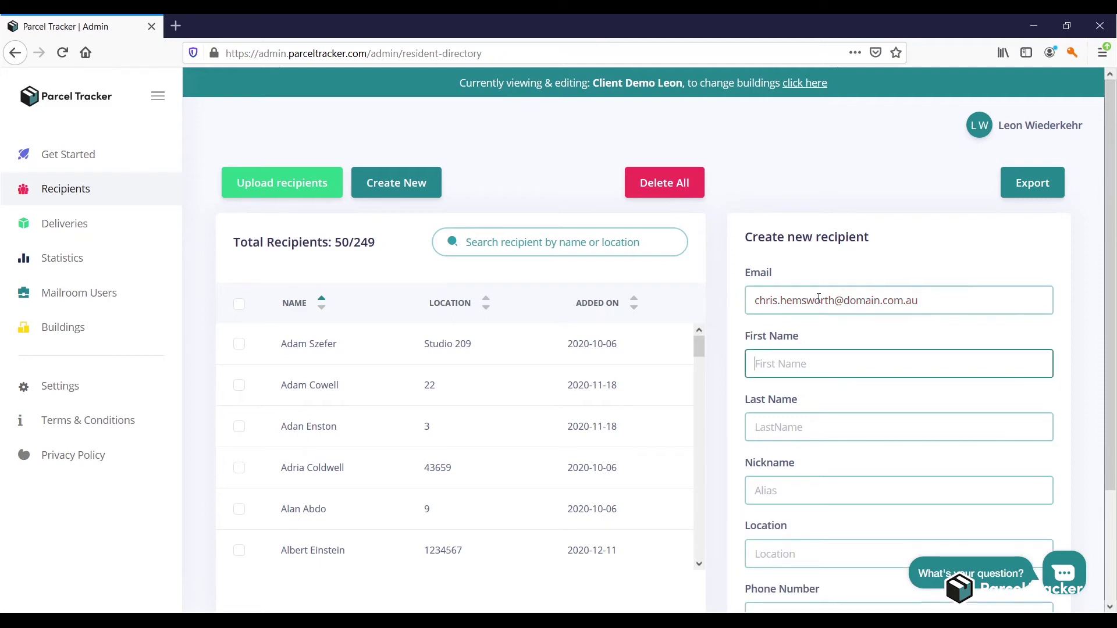
key(Tab)
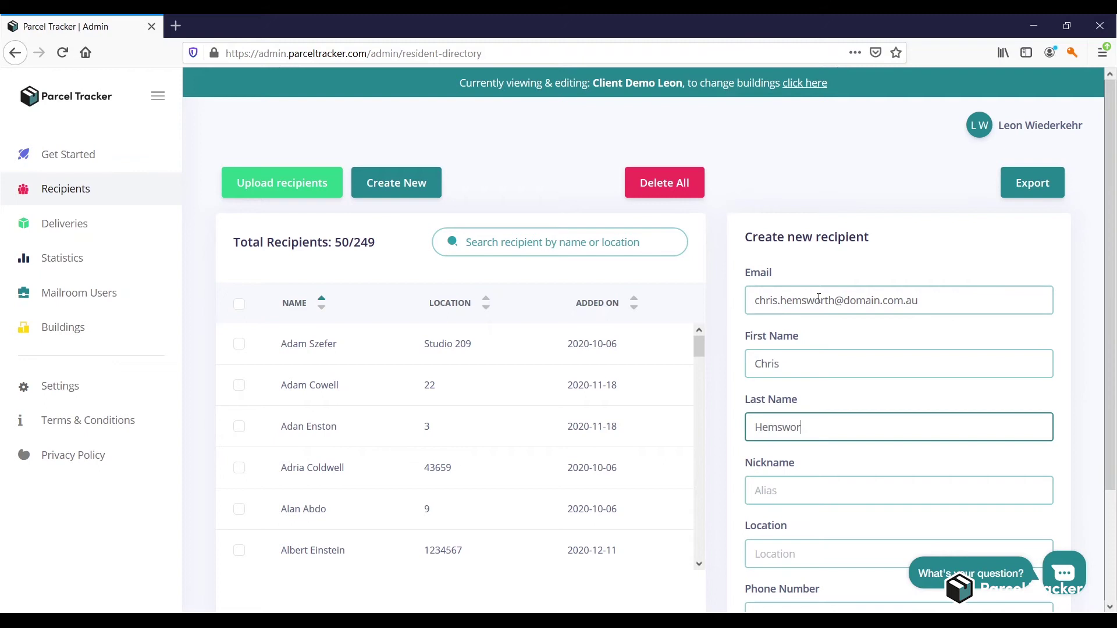
- Add the recipient's nickname and location Flat 22, then create the recipient
key(Tab)
text(Kip)
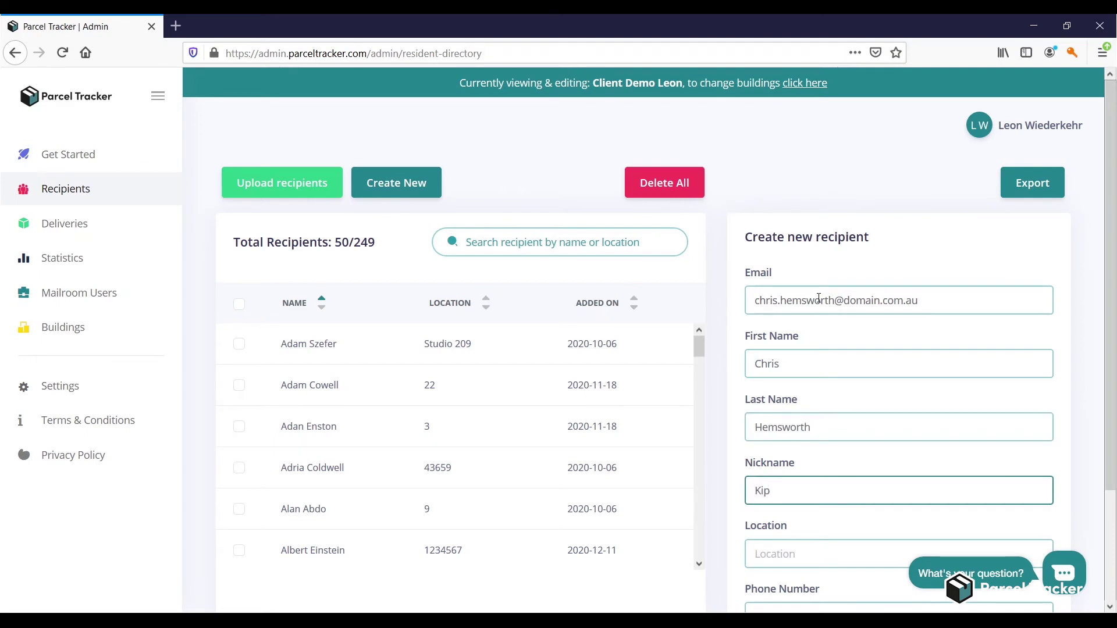
scroll(818, 298, down, 2)
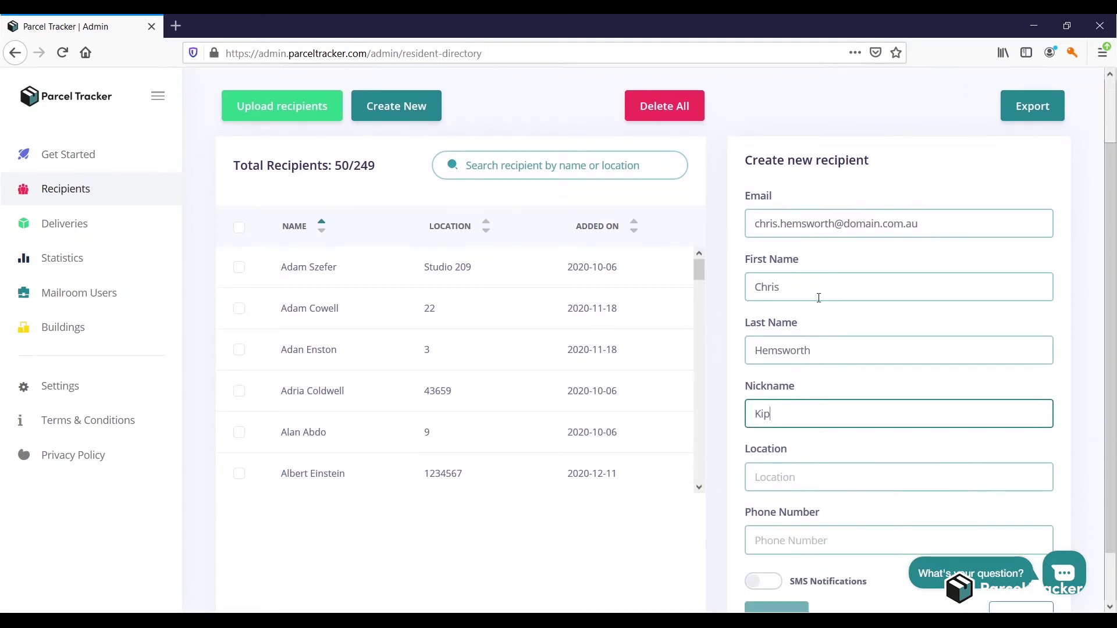
key(Tab)
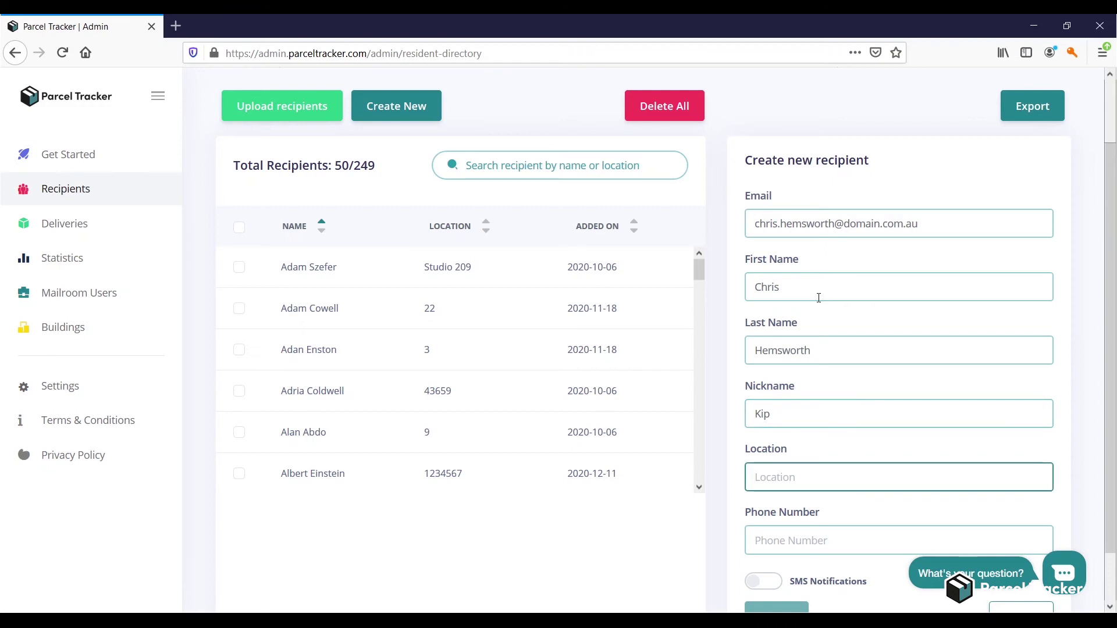
text(Flat 22)
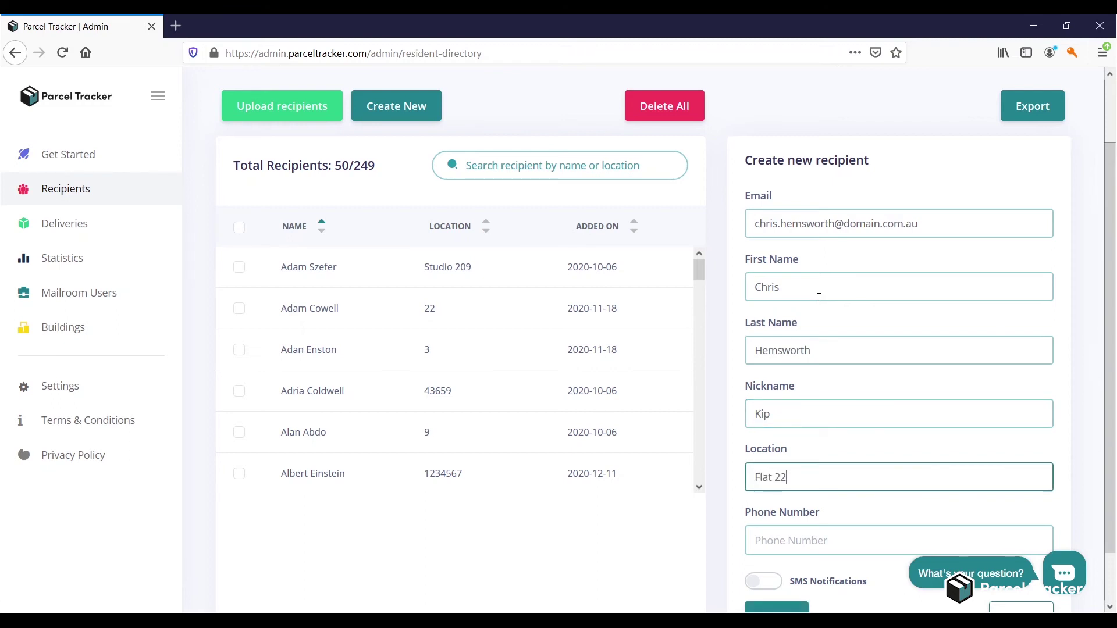
scroll(819, 297, down, 2)
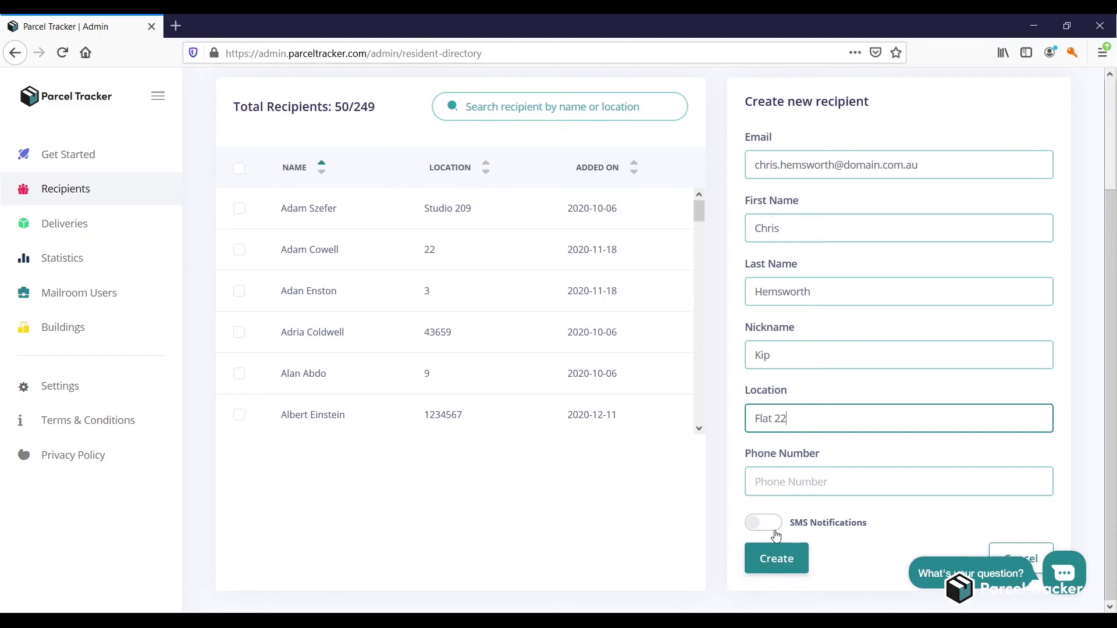
click(774, 531)
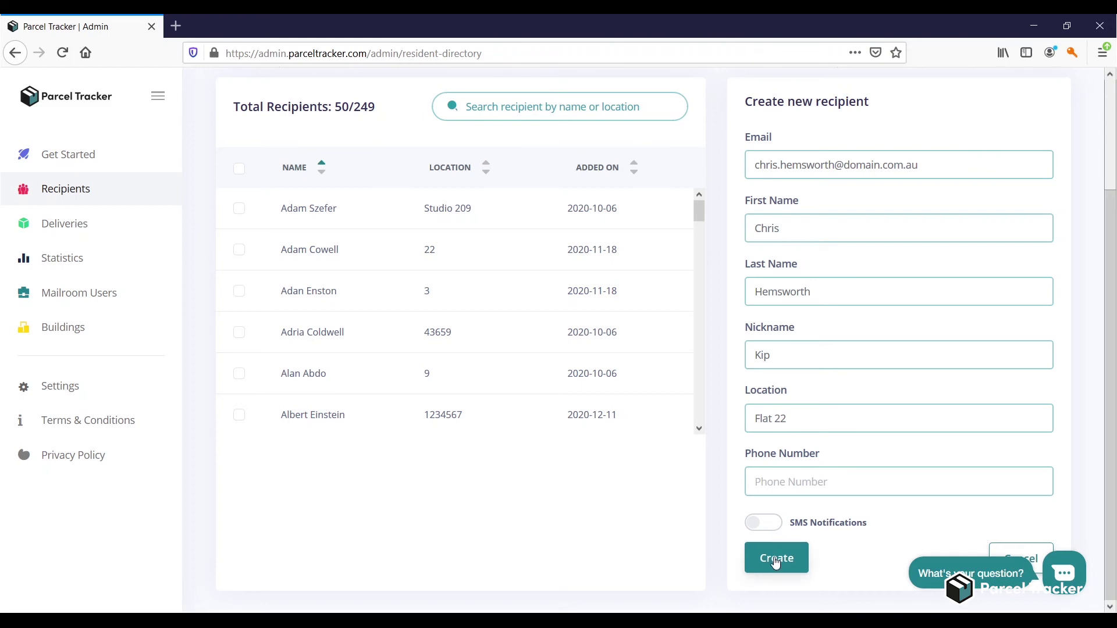
click(776, 560)
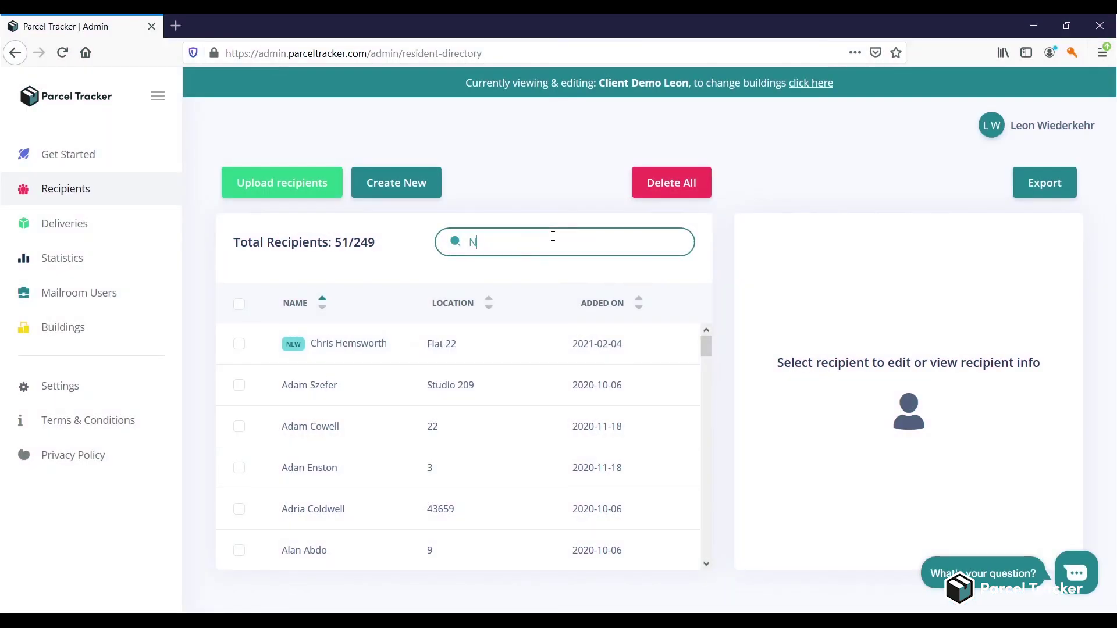
- Search for the recipient by name, change their location from 5 to 7, save, and tick them for deletion
text(ico)
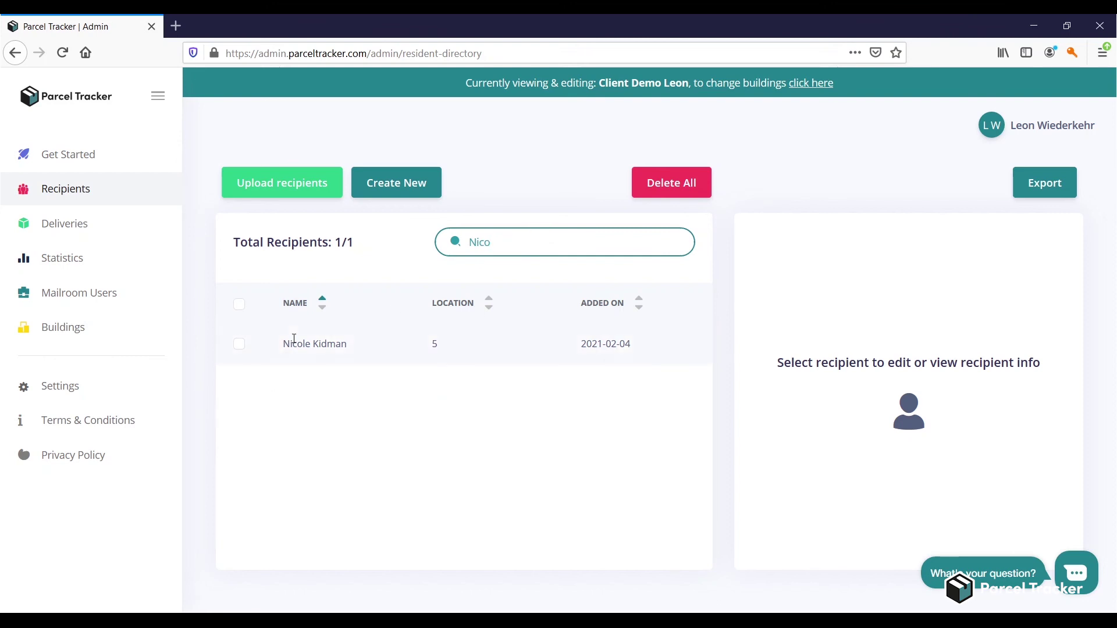
click(295, 339)
scroll(815, 406, down, 3)
click(809, 423)
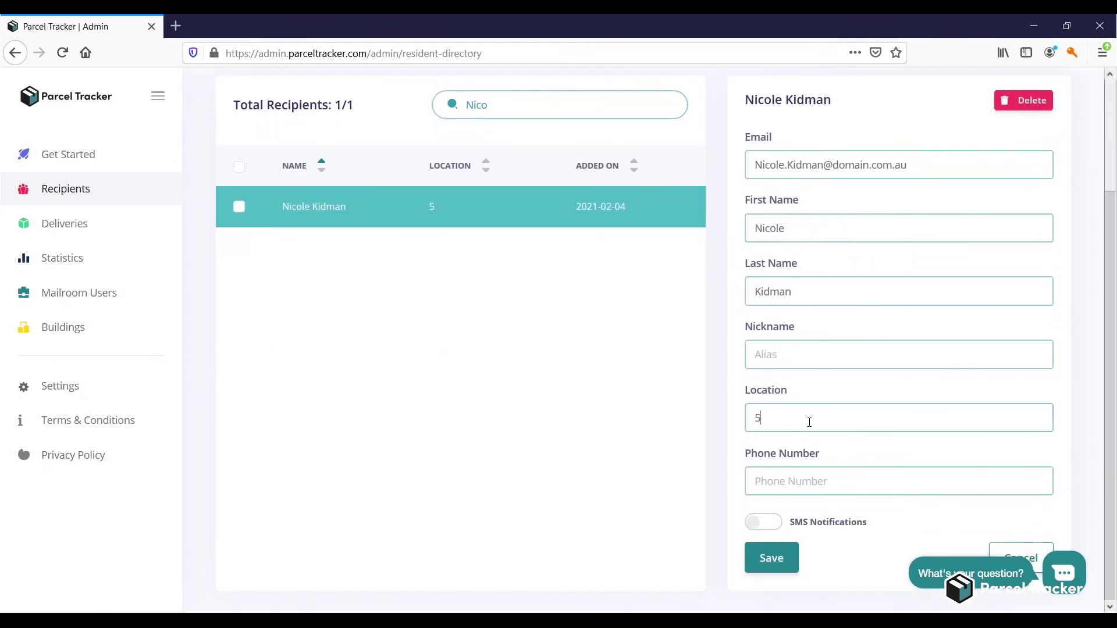
key(BackSpace)
text(7)
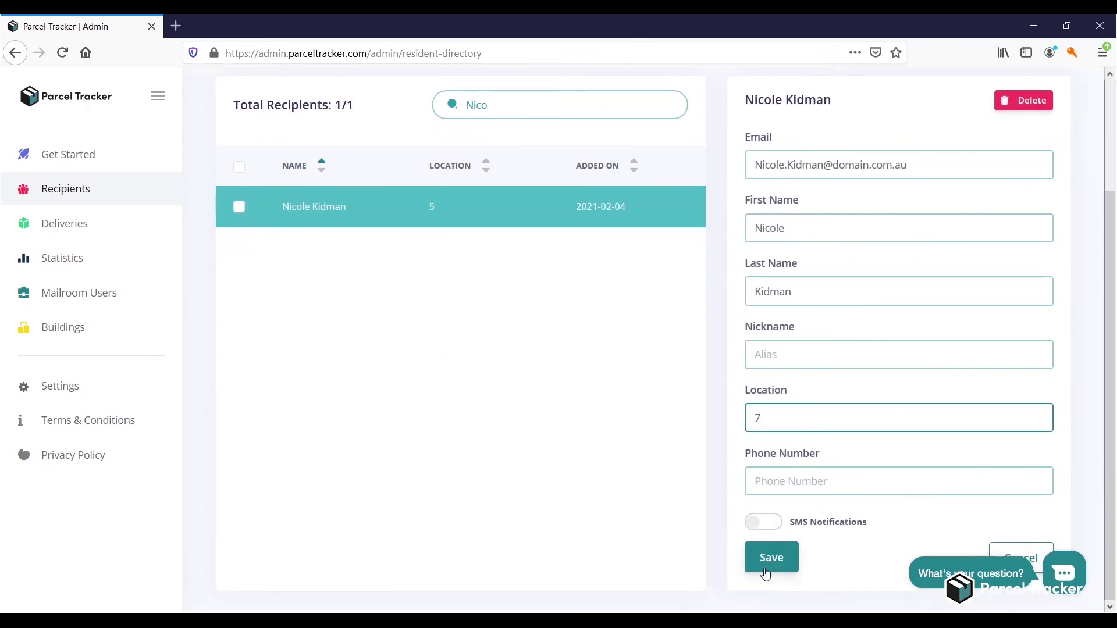
click(766, 574)
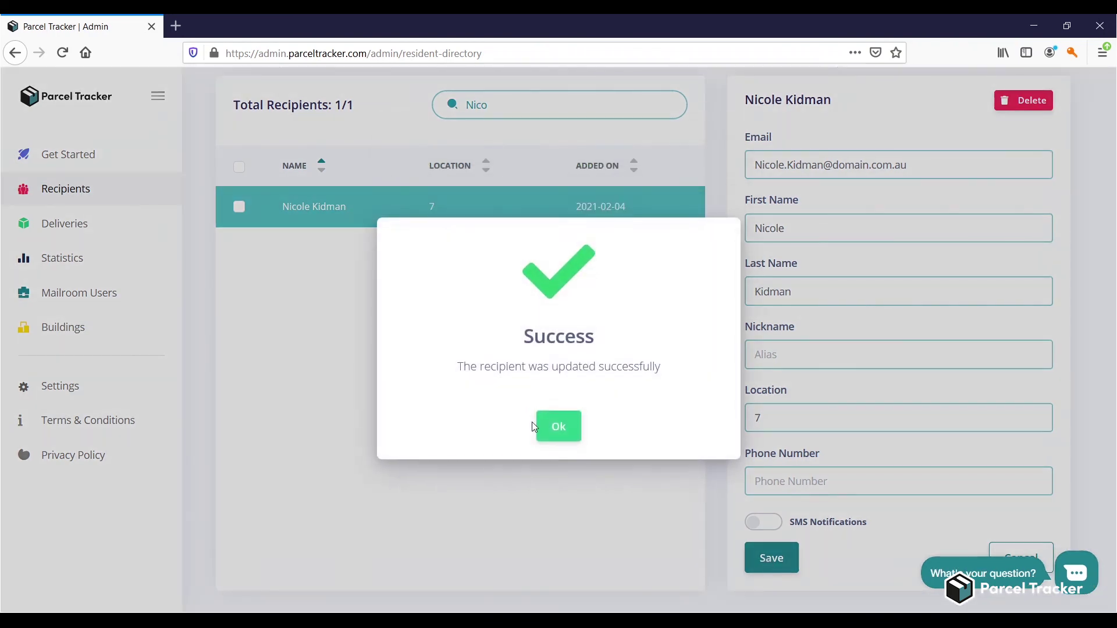
click(547, 428)
click(238, 207)
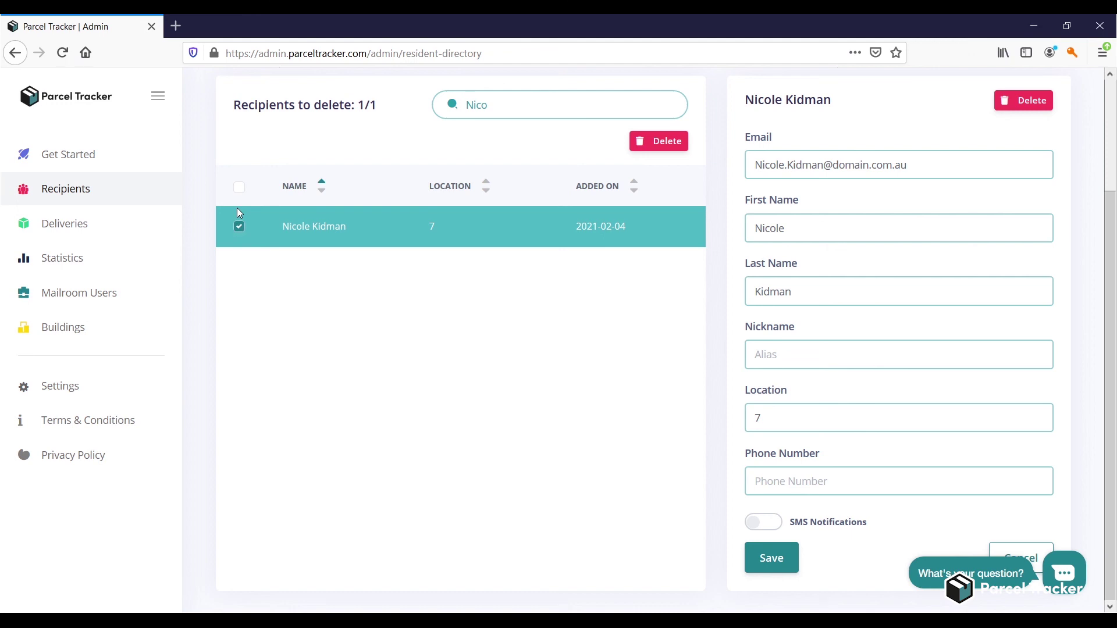
- Delete the marked recipient, entering 1 as the number to delete in the warning
click(671, 143)
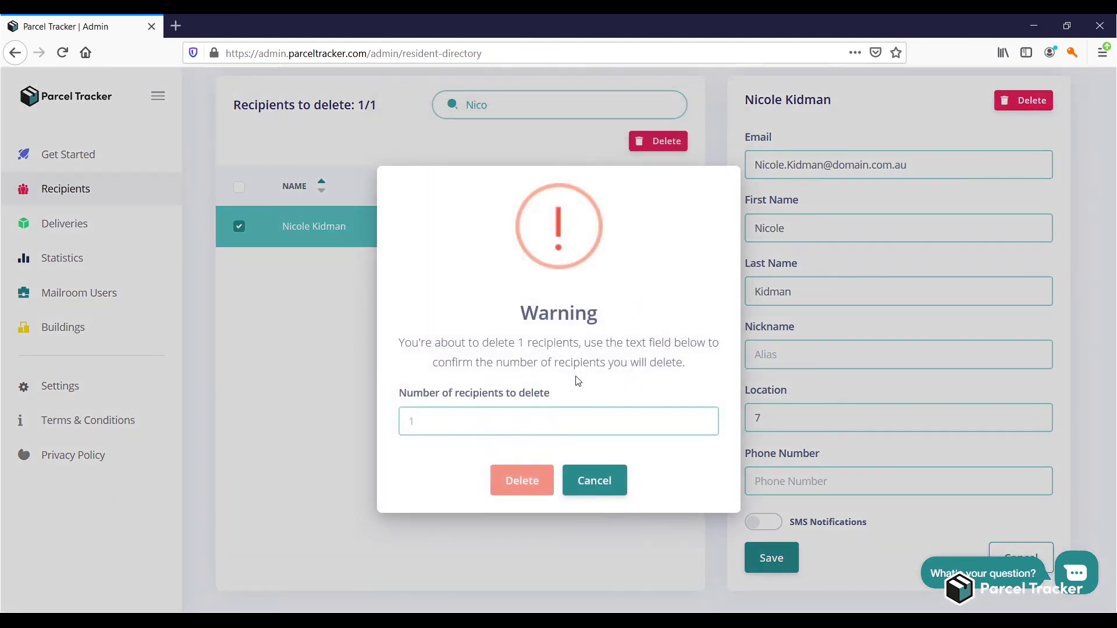
click(575, 424)
text(1)
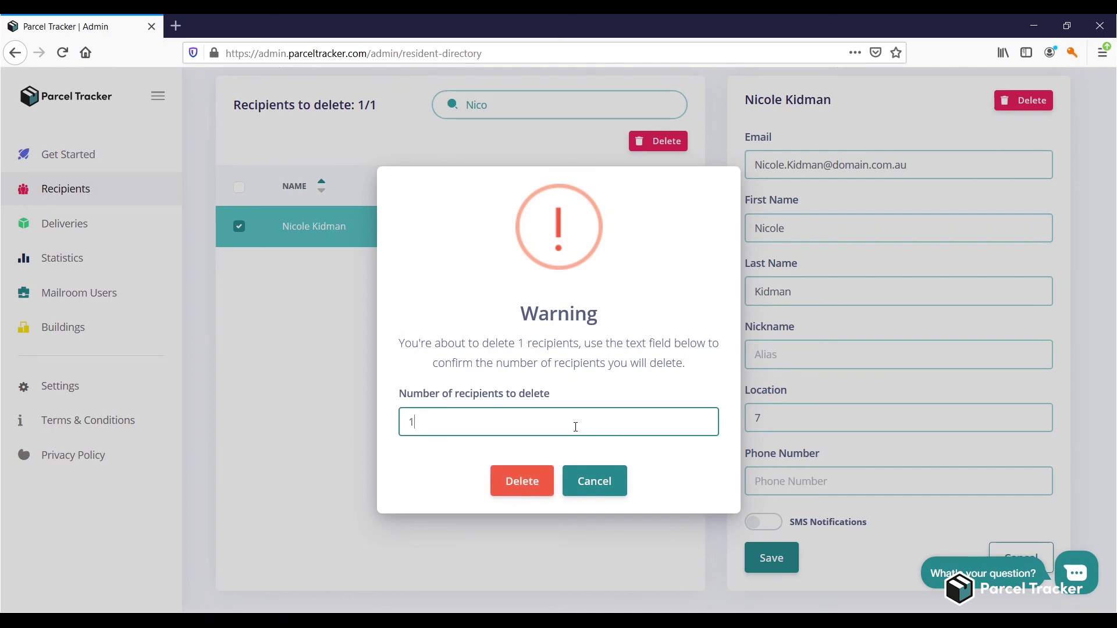
click(532, 483)
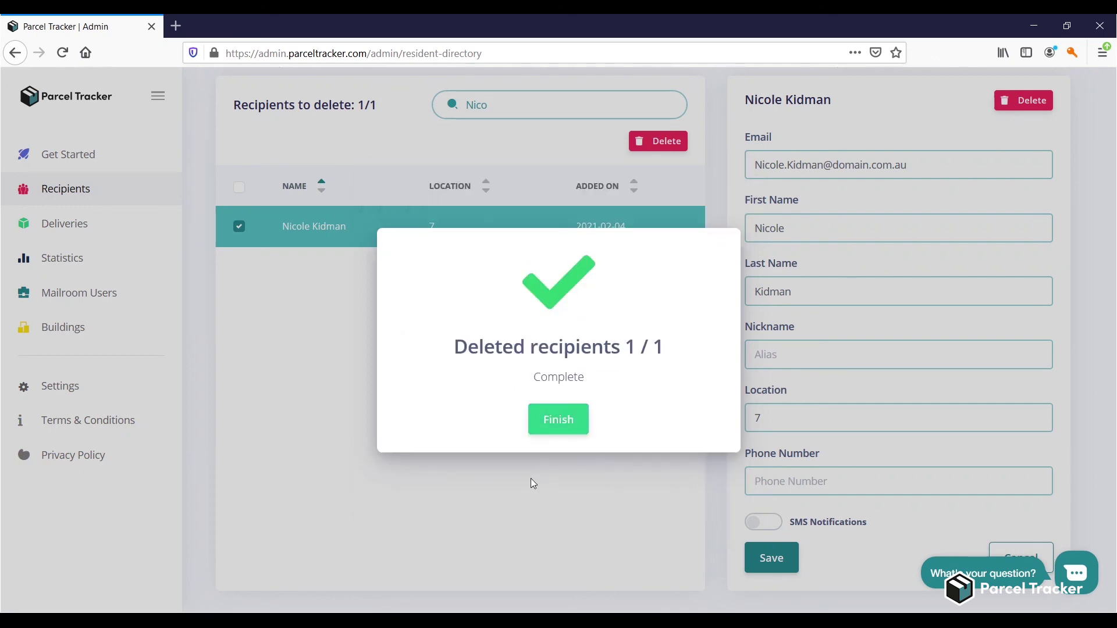